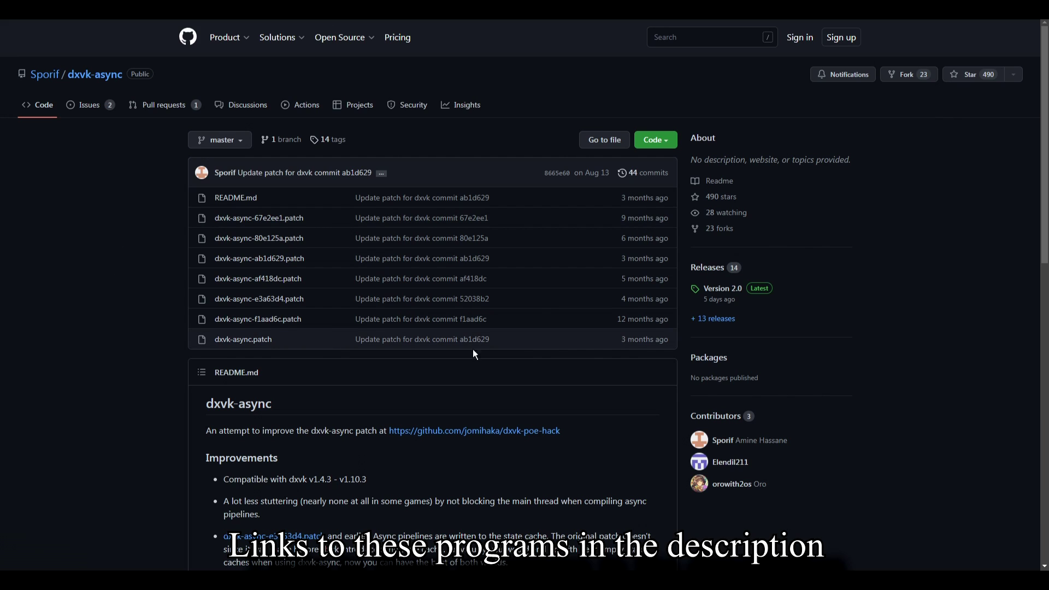
Step: Open the dxvk-async release list, then the VxKex Version0.0.0.3 release under its tags
click(712, 318)
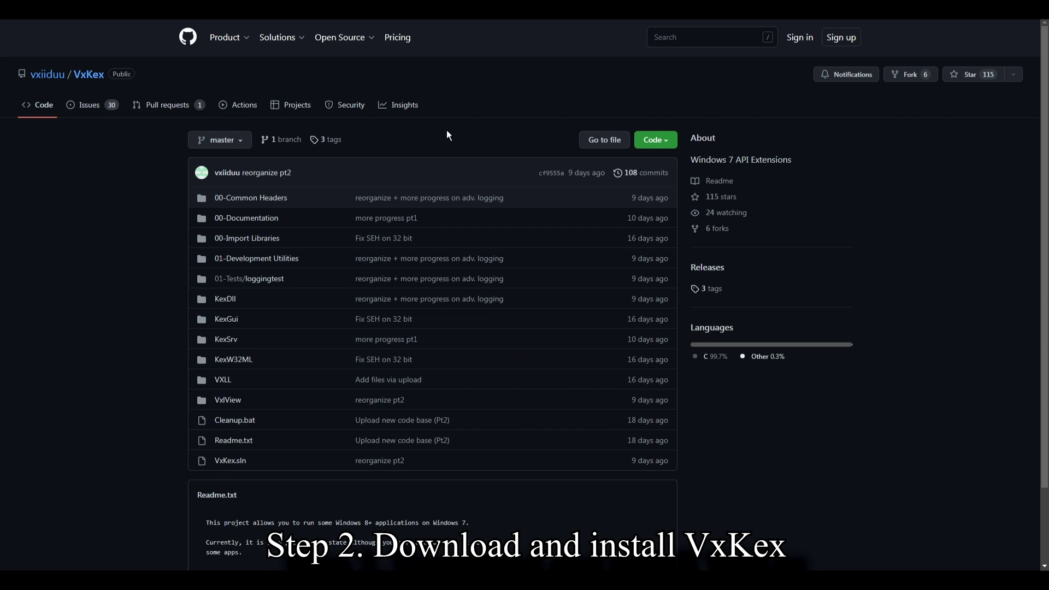
click(710, 289)
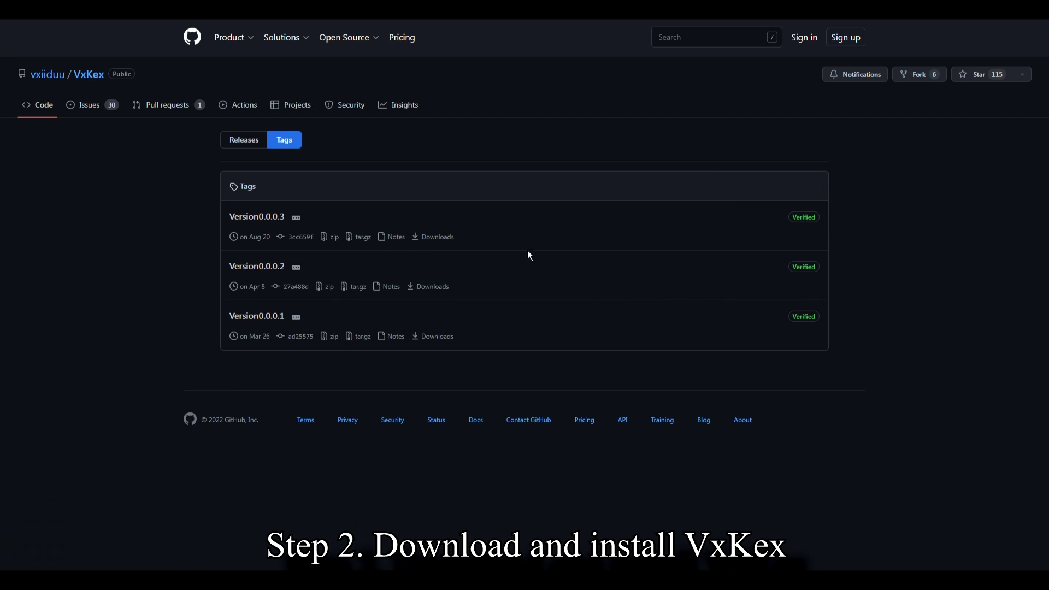
click(274, 217)
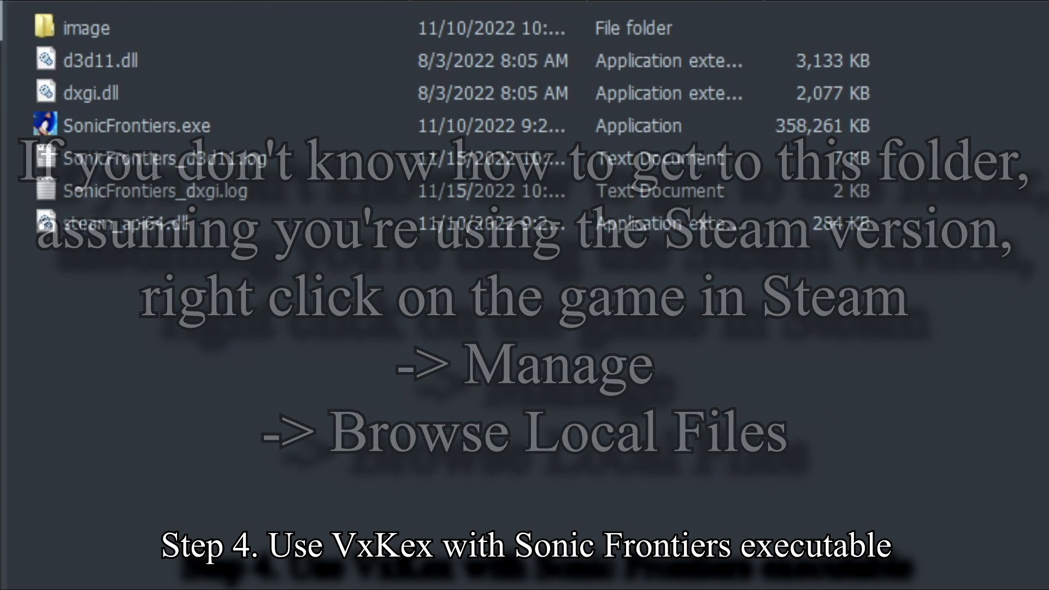
Step: Select SonicFrontiers.exe and bring up its VxKex compatibility tab
click(136, 126)
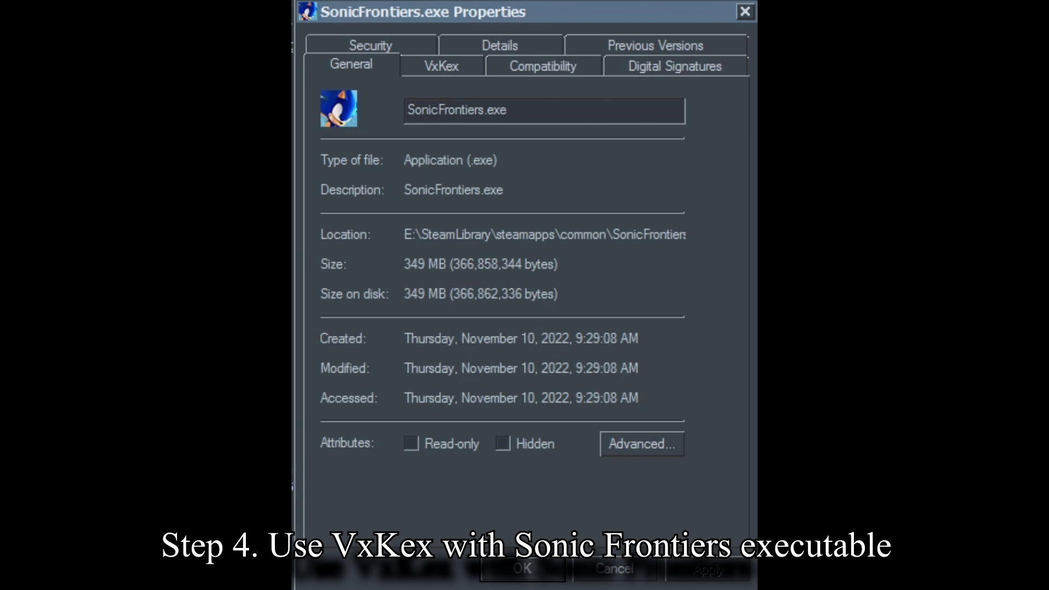
key(ctrl+Tab)
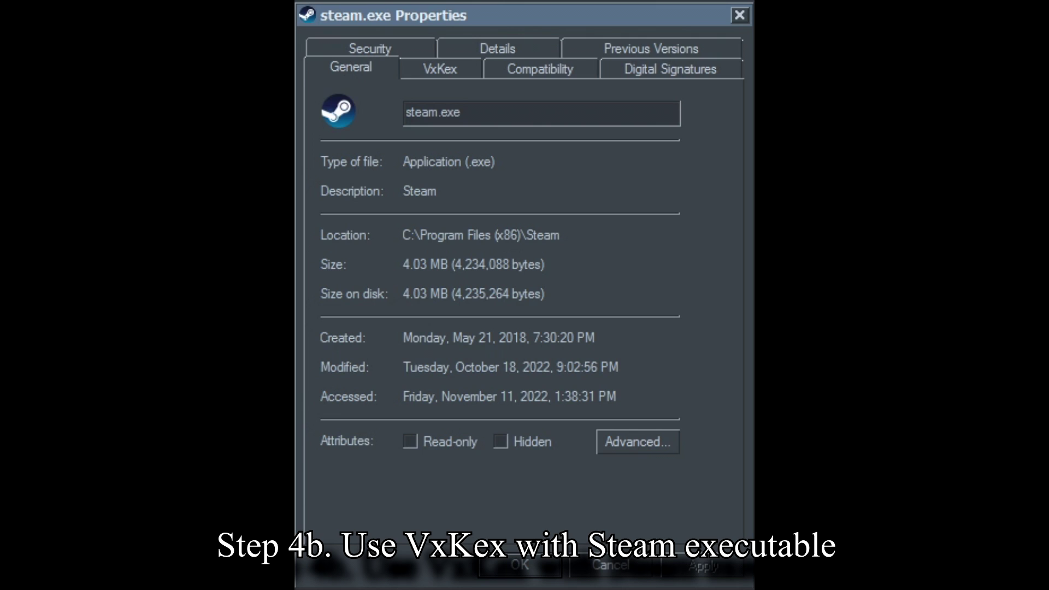
Step: Set steam.exe's VxKex tab to report Windows 10, then select d3d11.dll and dxgi.dll
key(ctrl+Tab)
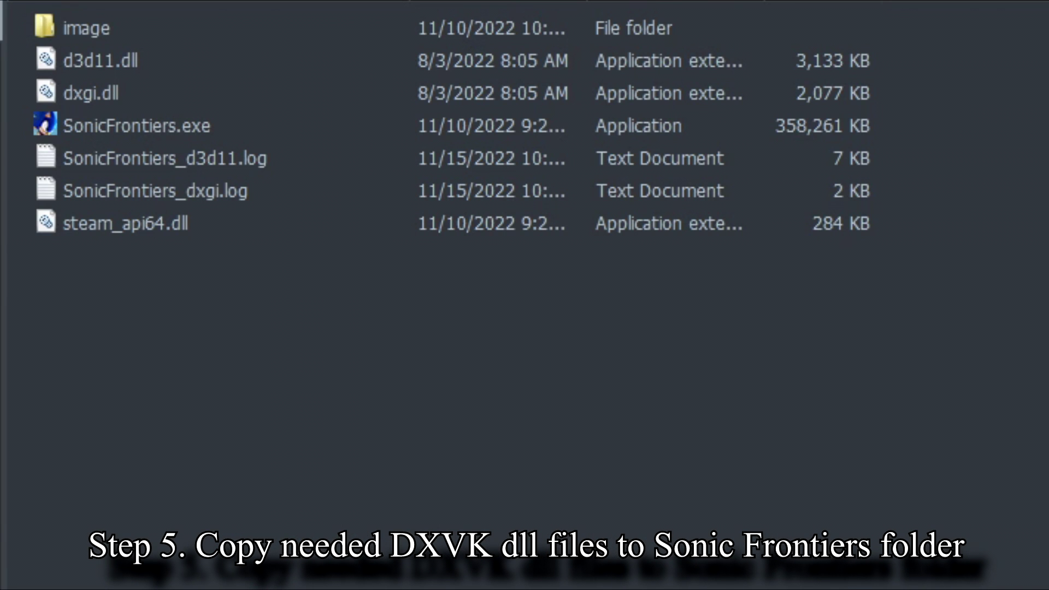
drag(28, 44, 926, 99)
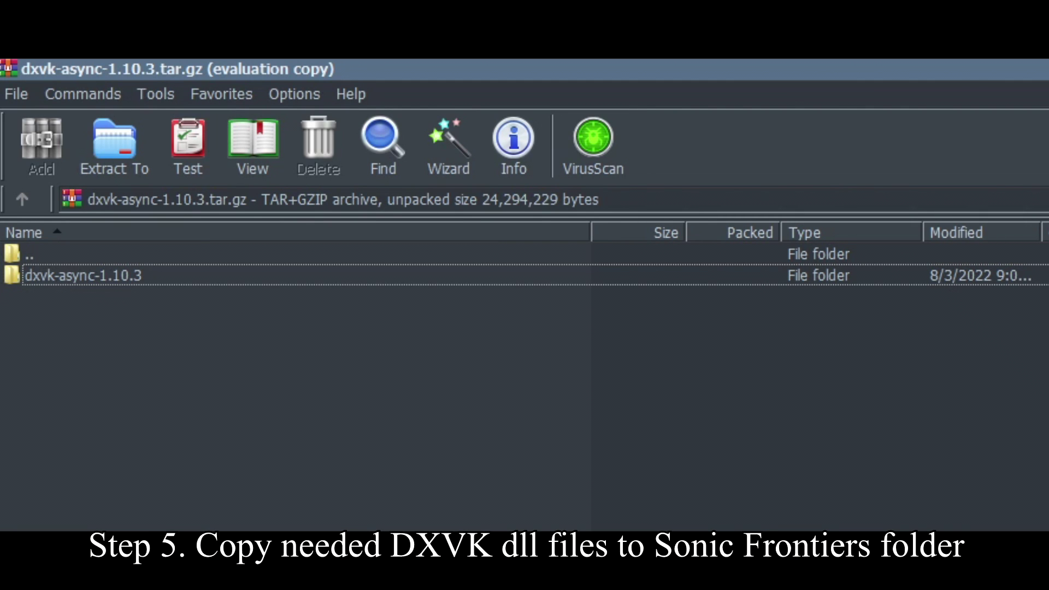
Step: Open dxvk-async-1.10.3 > x64 and drag d3d11.dll and dxgi.dll into the game folder
key(Return)
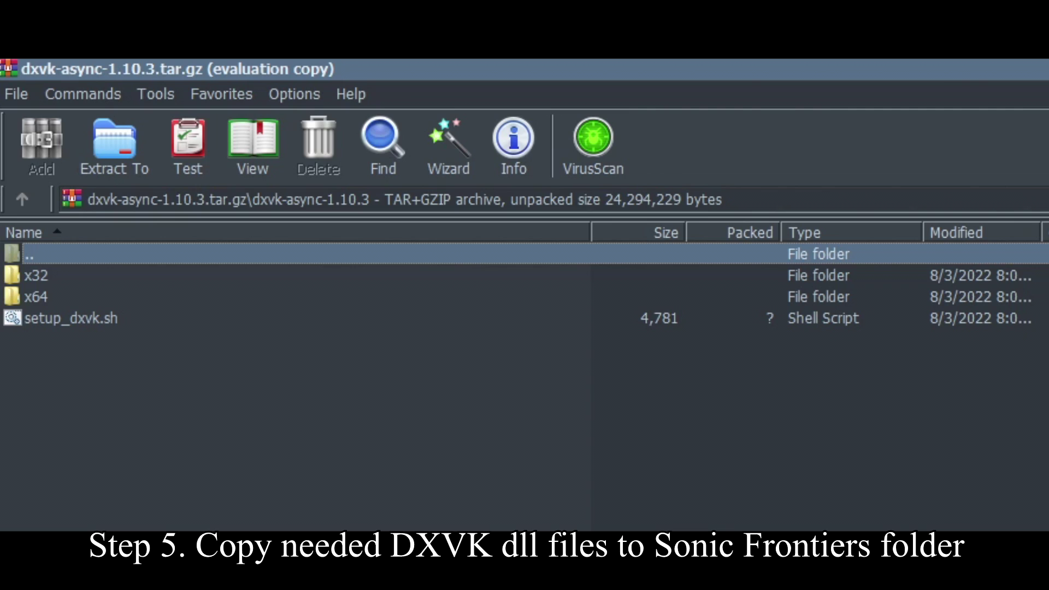
key(Down)
key(Down)
key(Return)
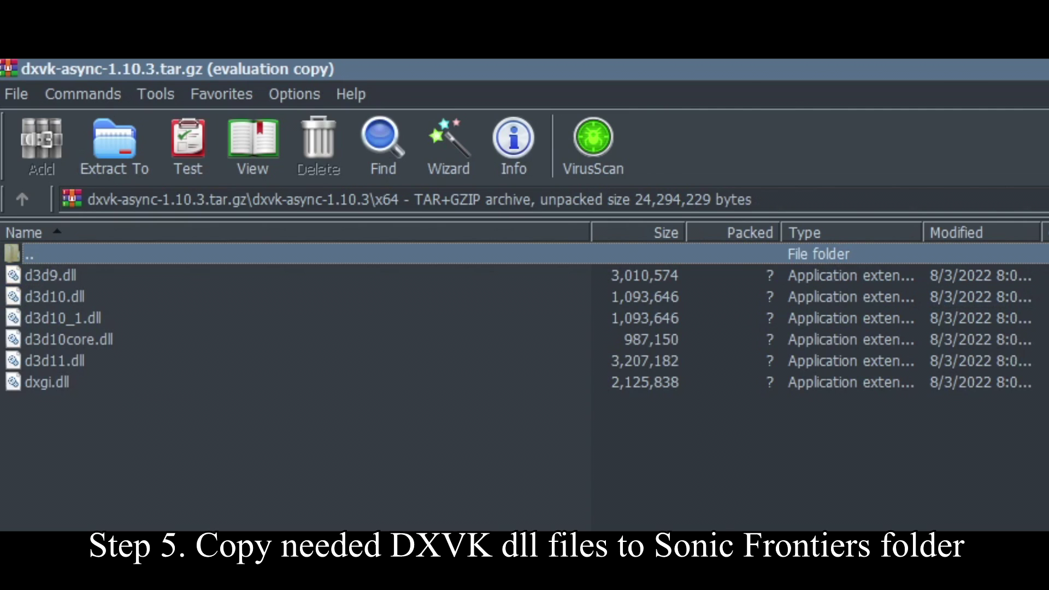
drag(95, 428, 75, 369)
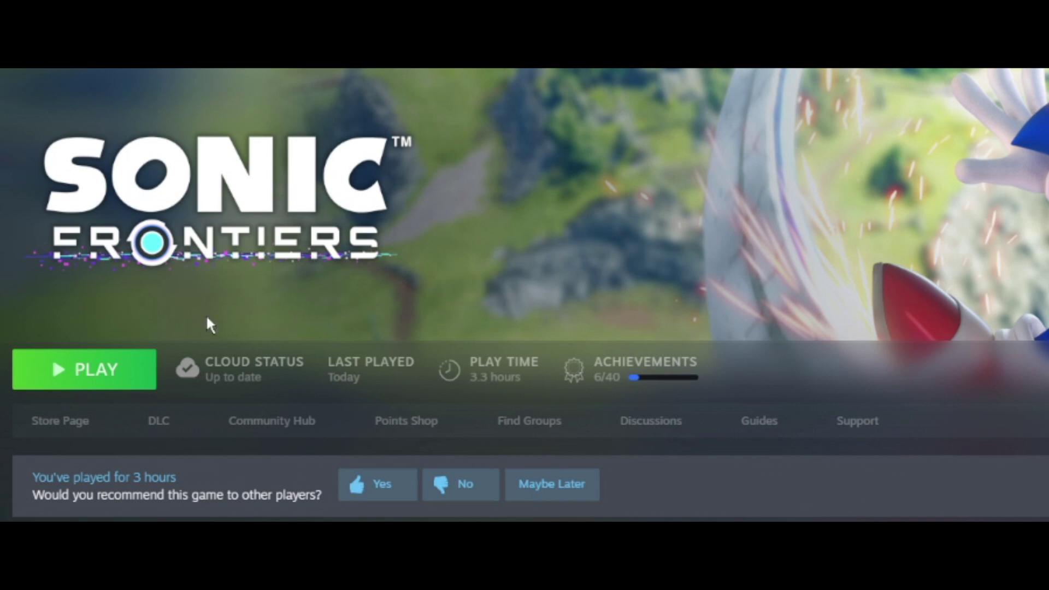
Step: Start Sonic Frontiers with the green PLAY button on its Steam library page
click(137, 382)
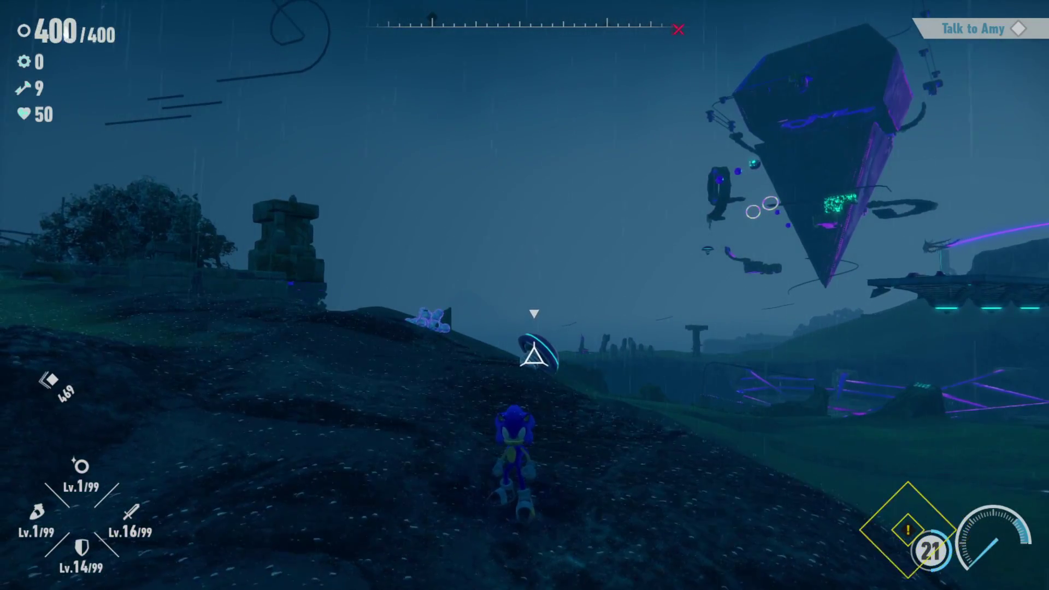
key(Escape)
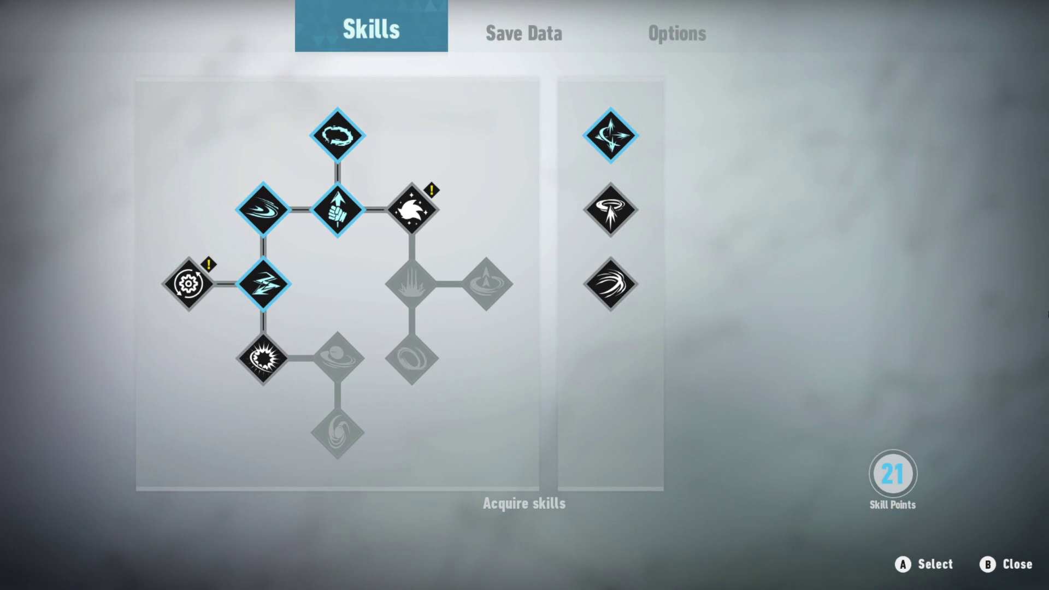
key(e)
key(e)
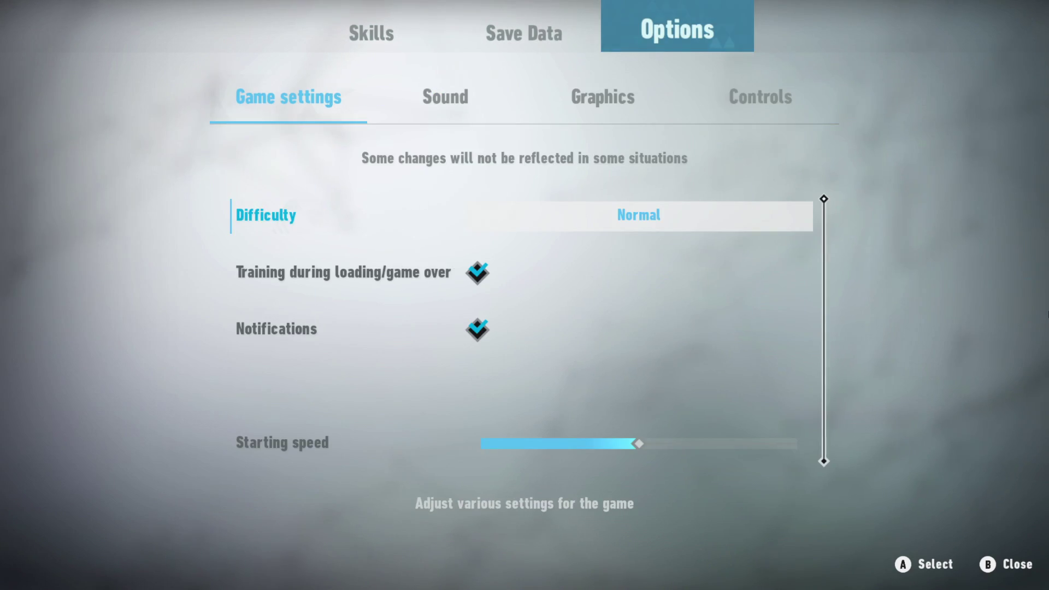
key(Return)
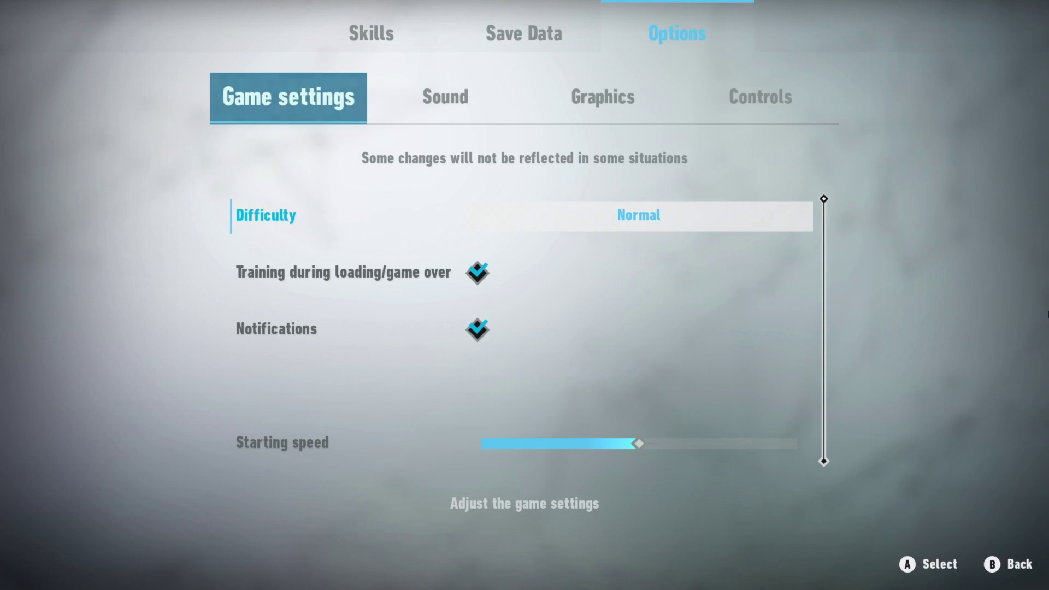
key(Right)
key(Right)
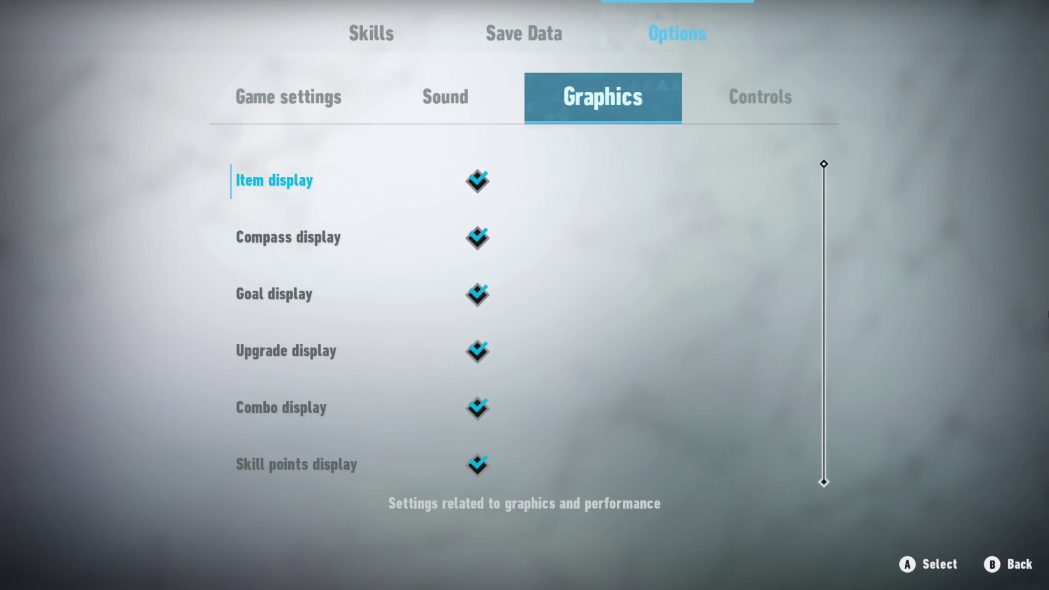
key(Down)
key(Down)
key(Down)
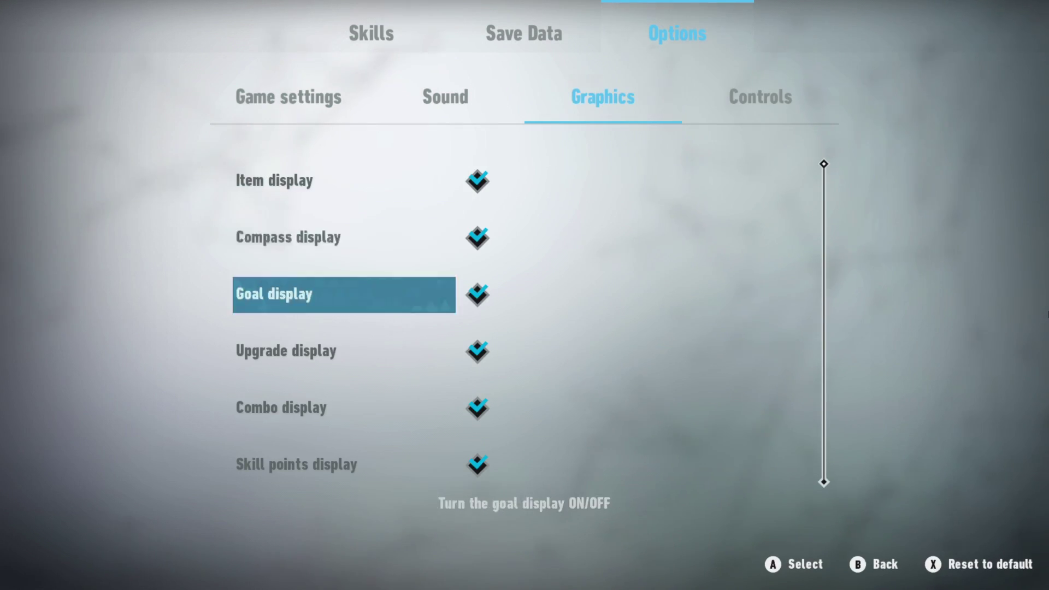
key(Down)
key(Down)
key(Down)
key(Down)
key(Down)
key(Down)
key(Down)
key(Down)
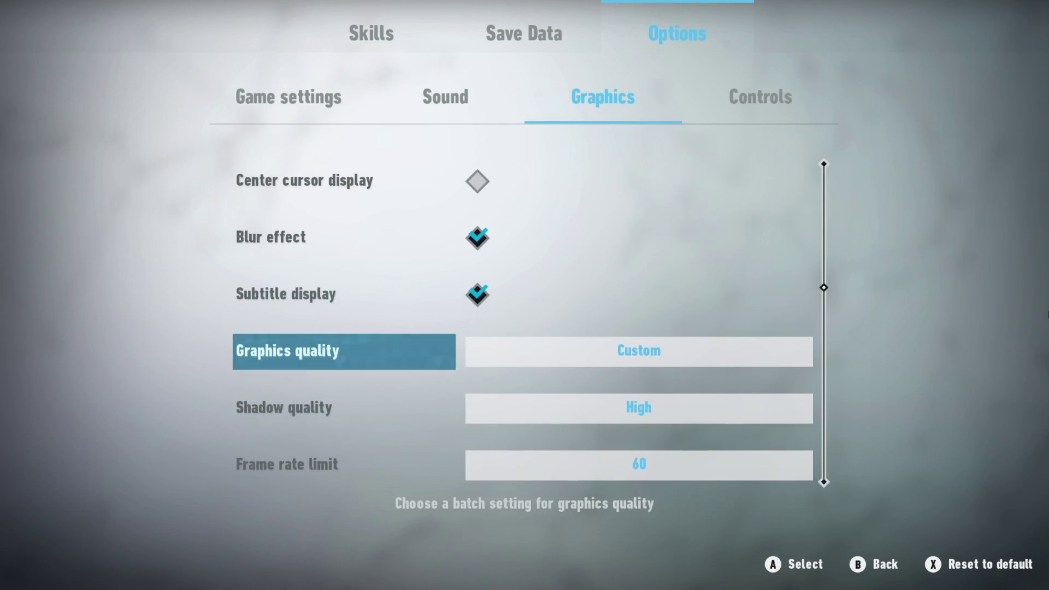
key(Down)
key(Down)
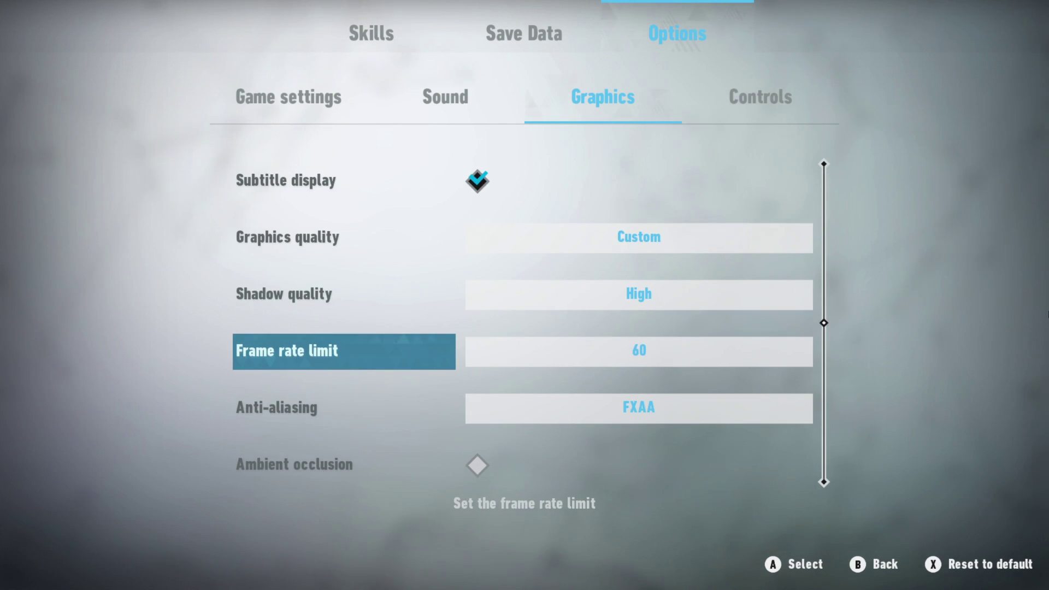
key(Down)
key(Down)
key(Down)
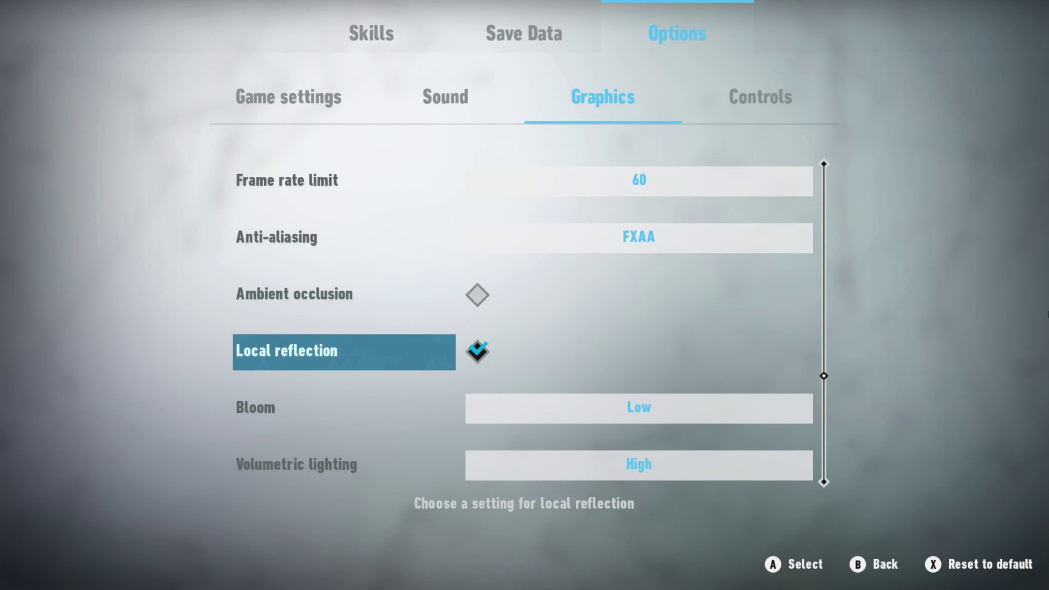
key(Down)
key(Down)
key(Down)
key(Down)
key(Down)
key(Down)
key(Up)
key(Up)
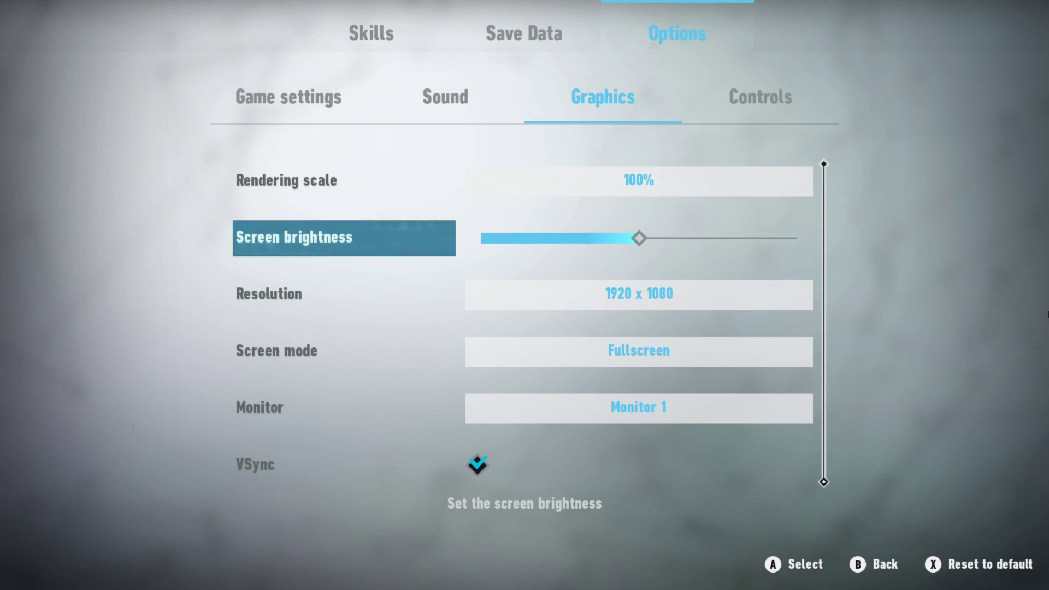
key(Up)
key(Up)
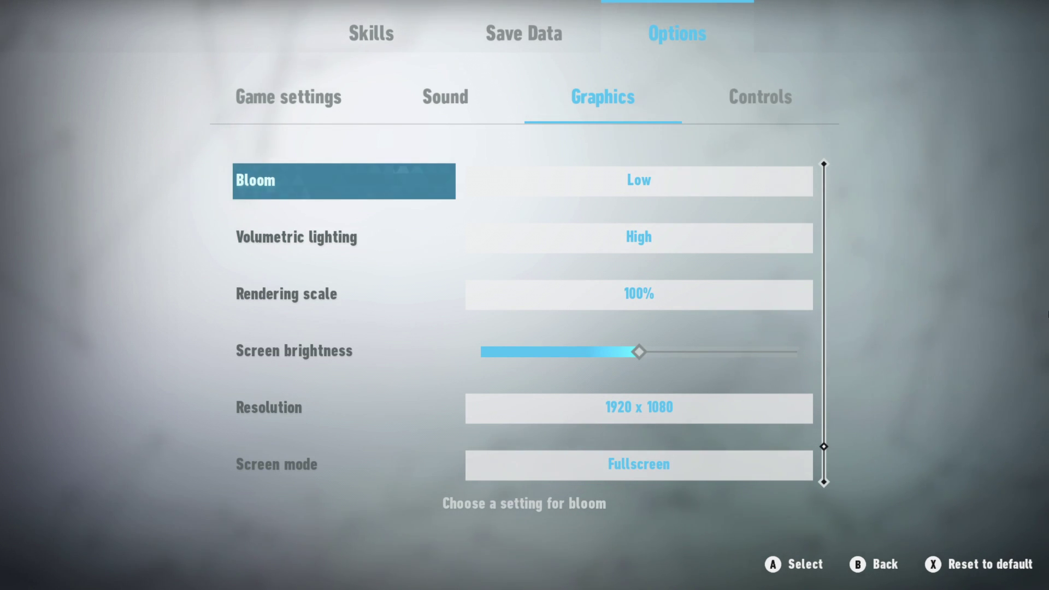
key(Down)
key(Down)
key(Down)
Step: Close the options menu and resume running Sonic onto the stone platform
key(Escape)
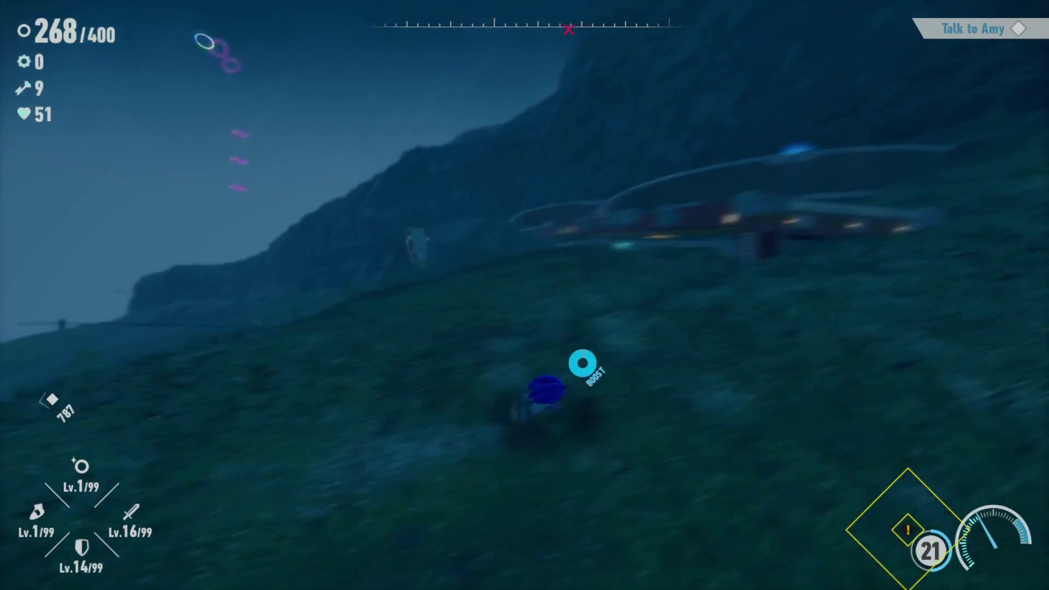